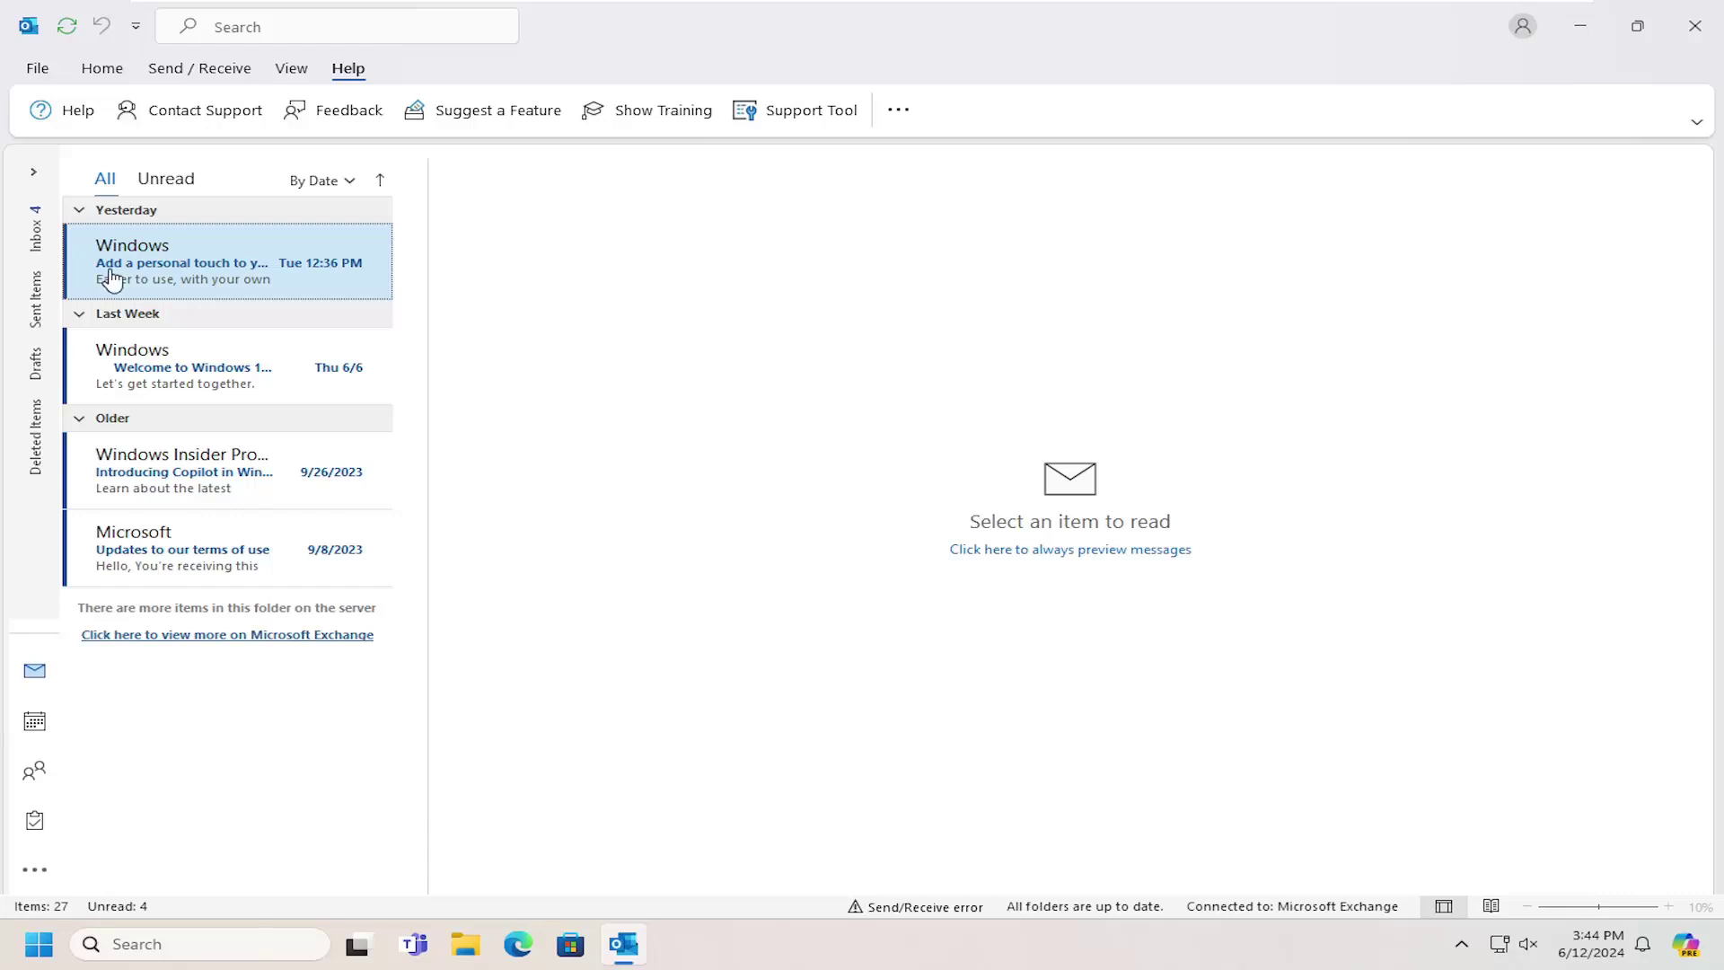
Step: Bring up the right-click menu on the newest Windows email to reach its Follow Up choices
right_click(220, 257)
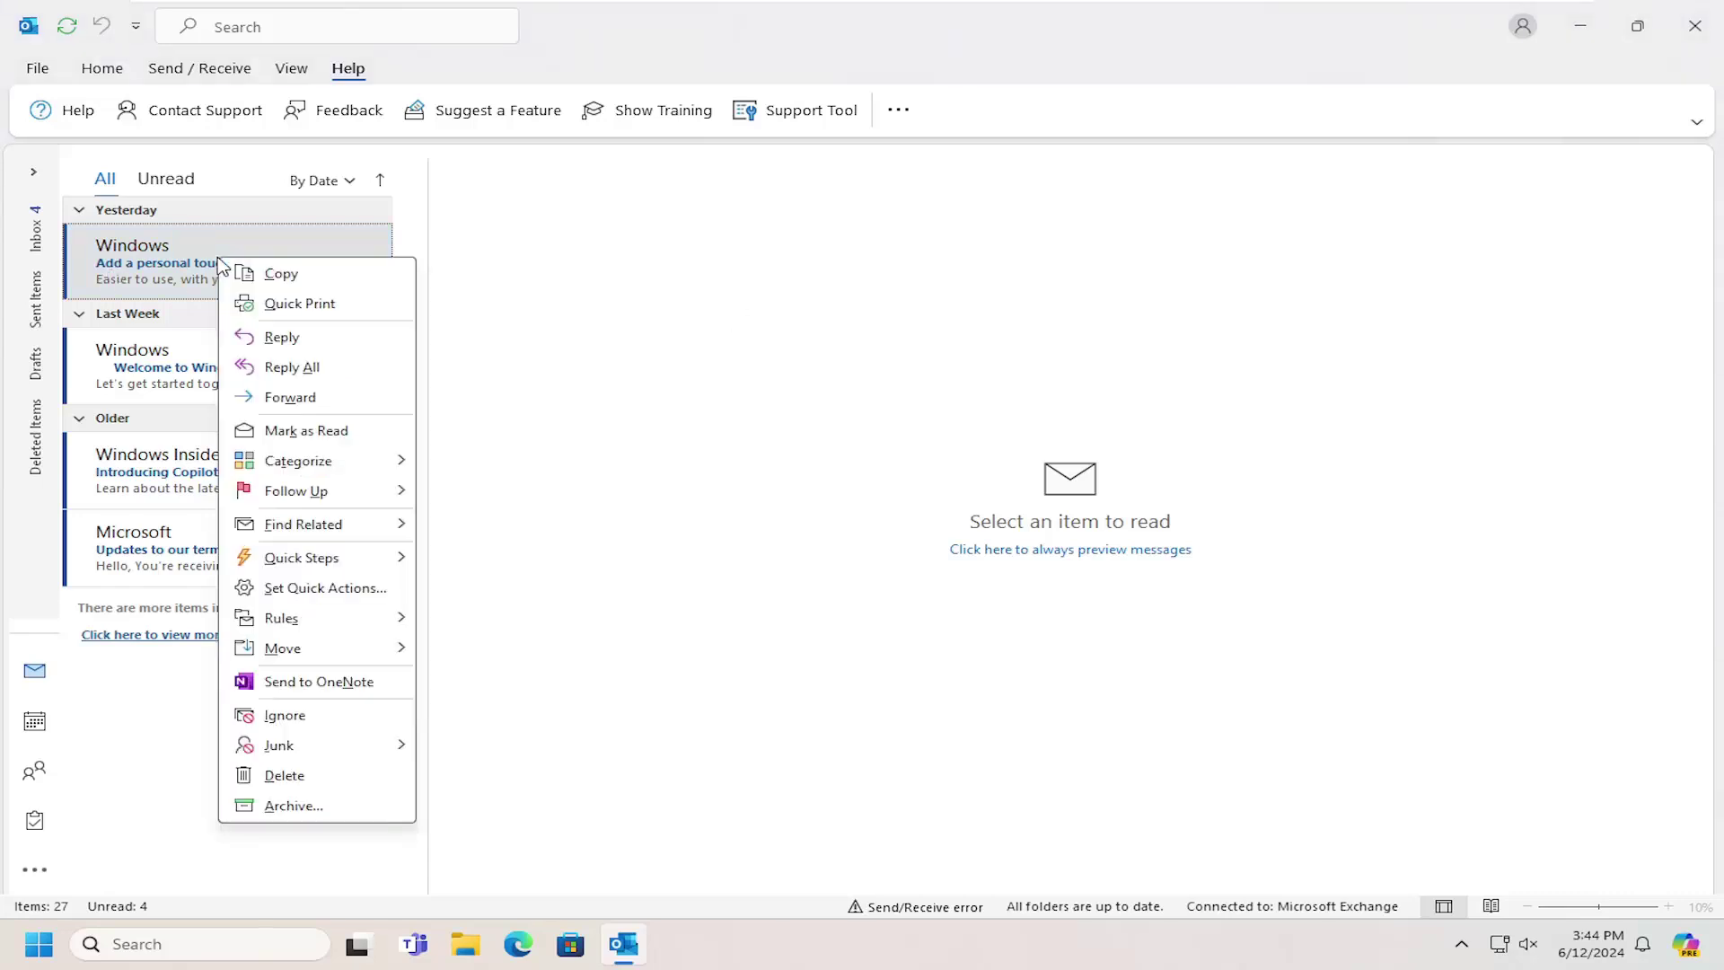
mouse_move(297, 491)
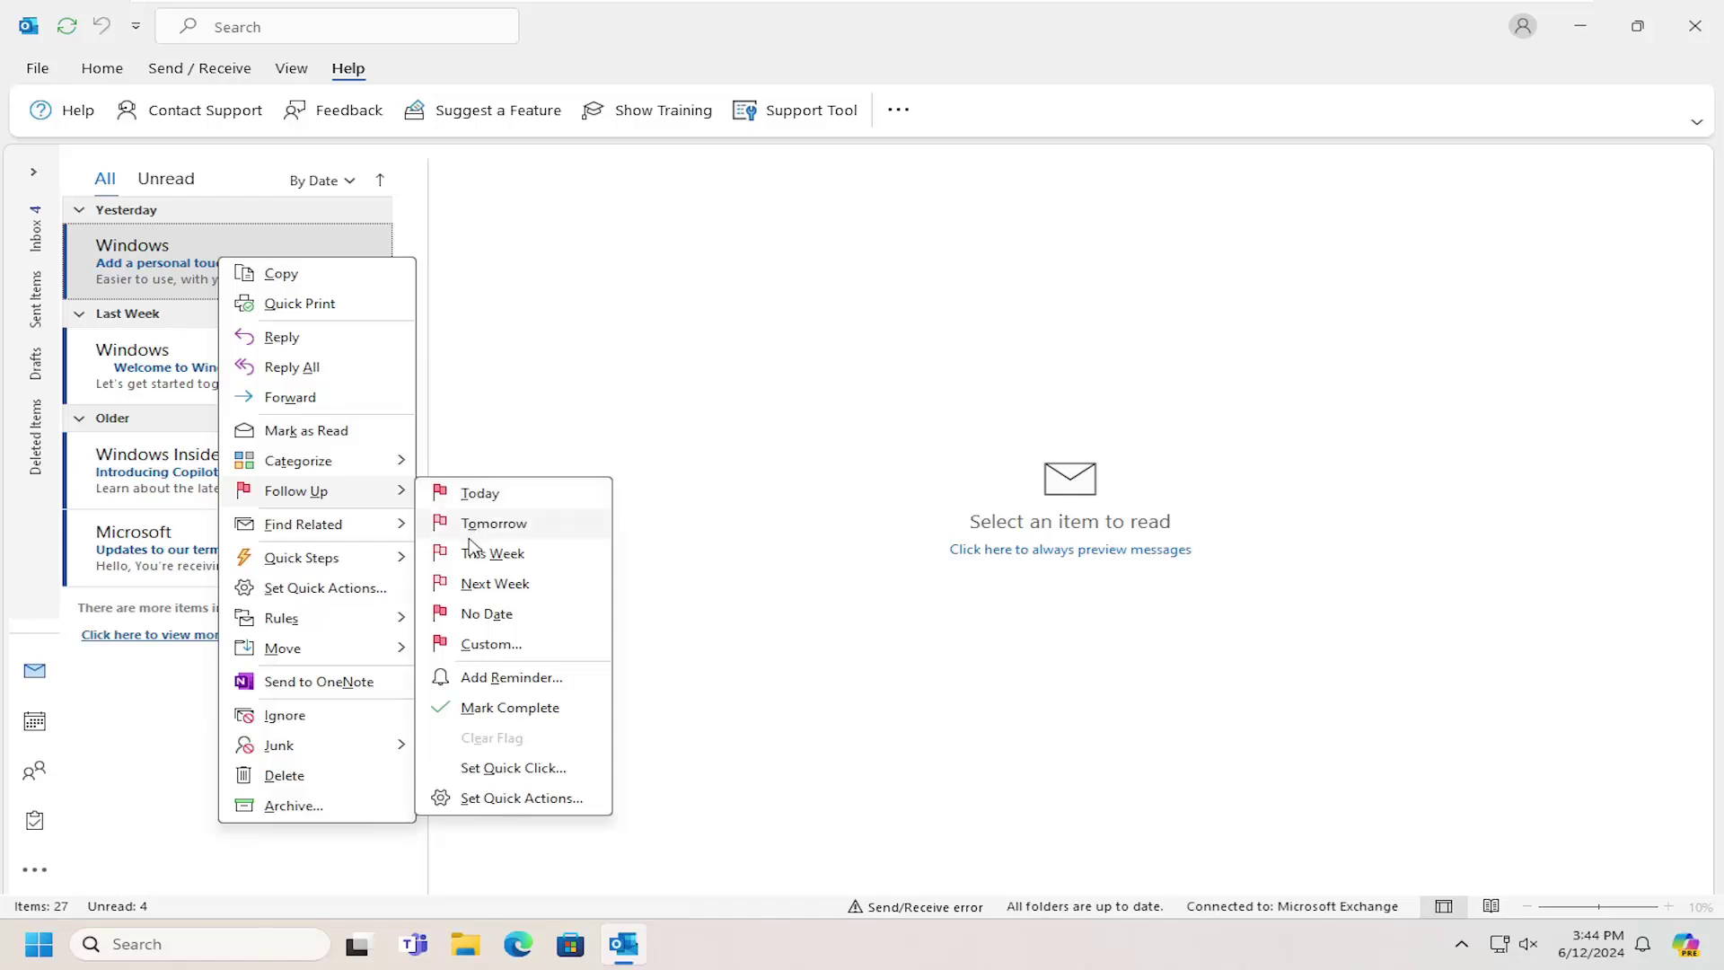
Step: Give the Windows email a Custom follow-up flag with a 4:00 PM reminder enabled
left_click(485, 649)
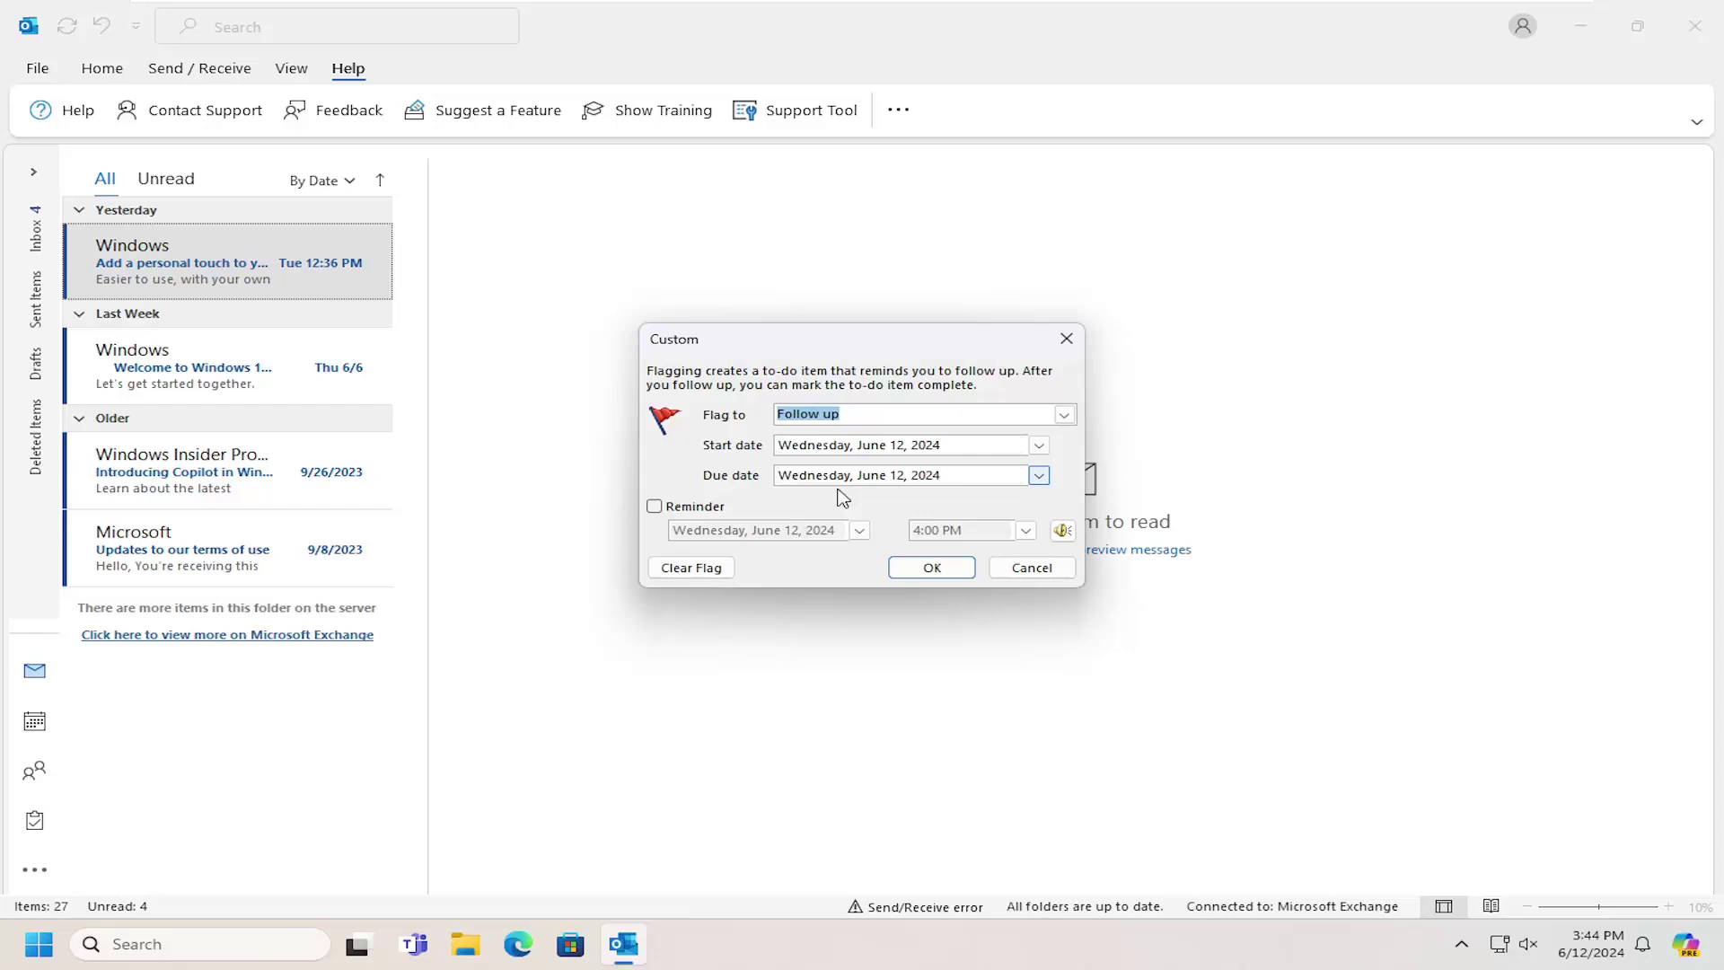
left_click(656, 508)
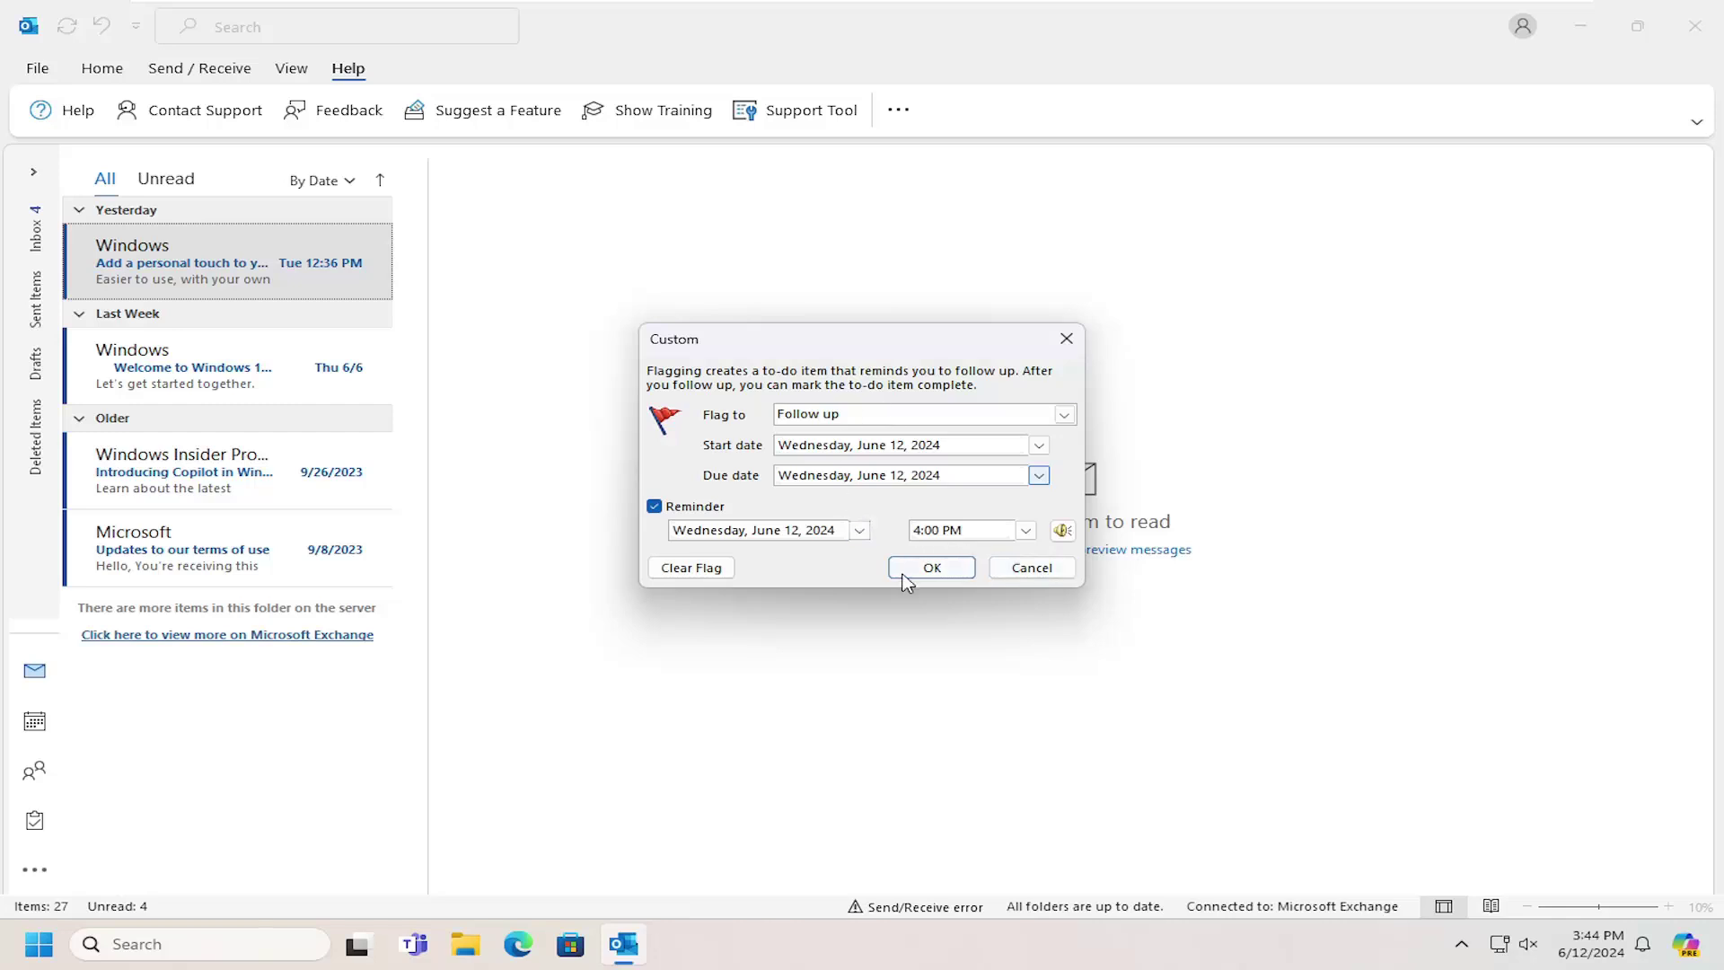
left_click(1021, 572)
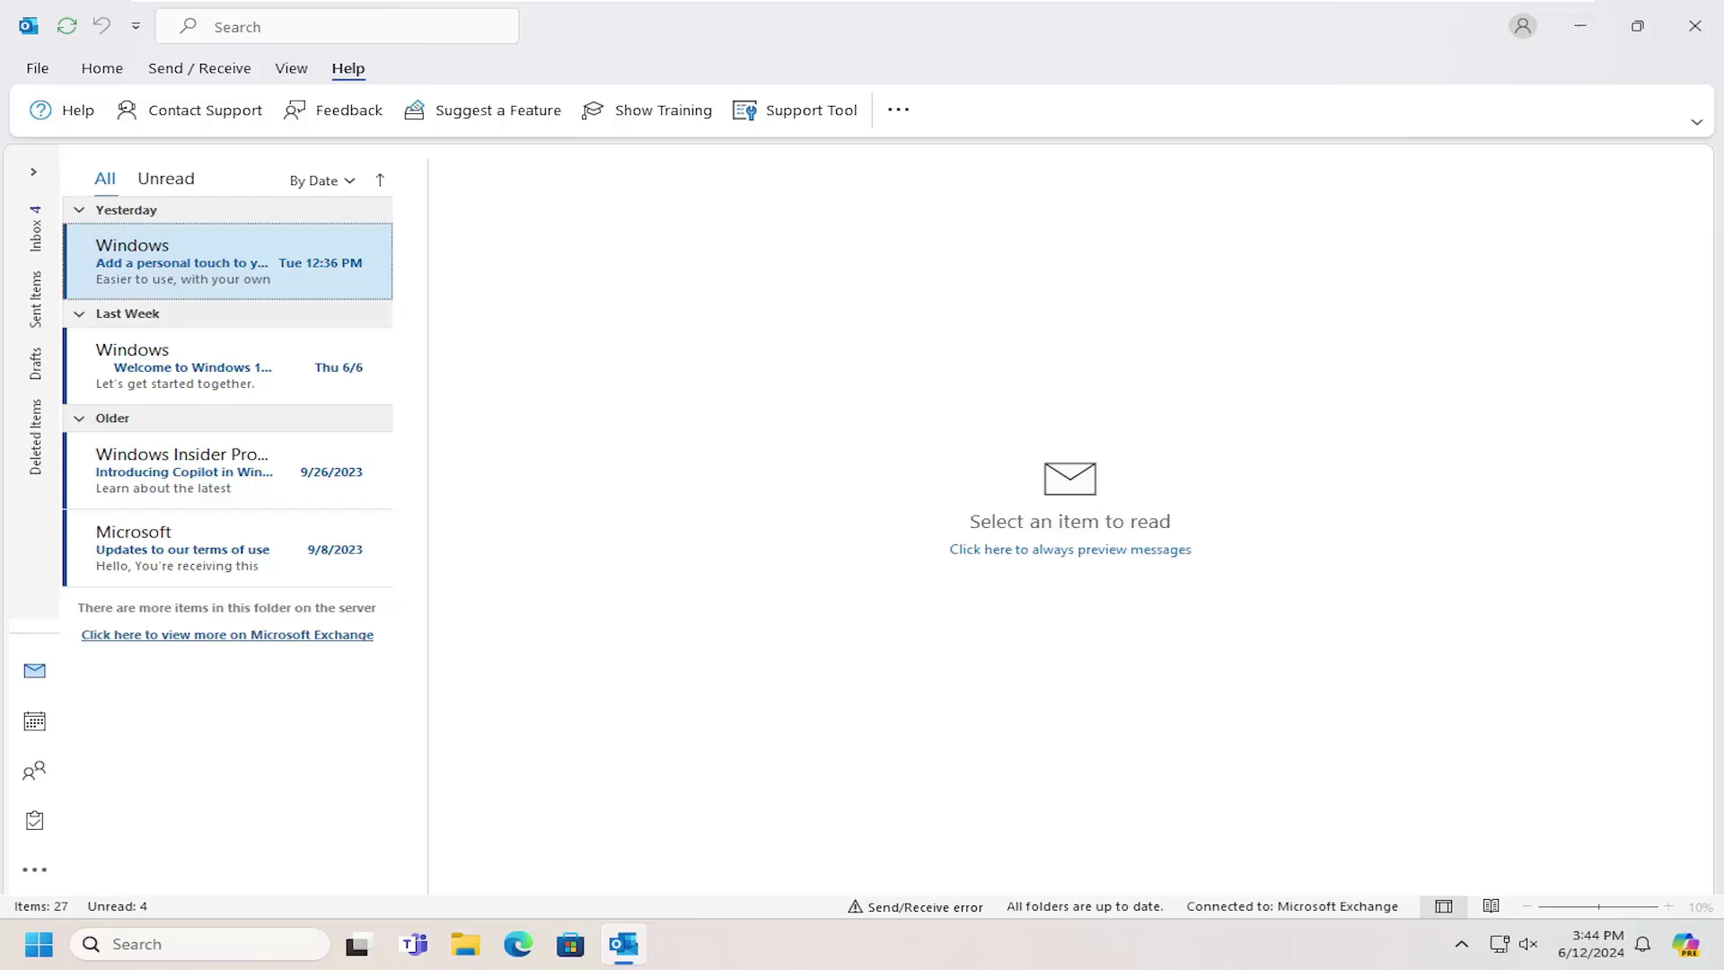